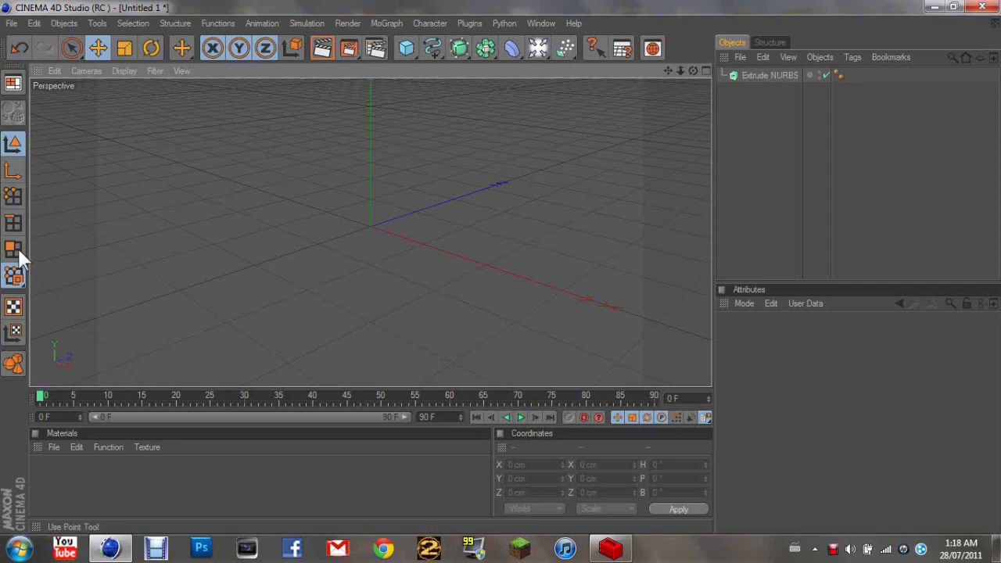
Add a Text spline and a new Extrude NURBS generator to the scene
click(431, 50)
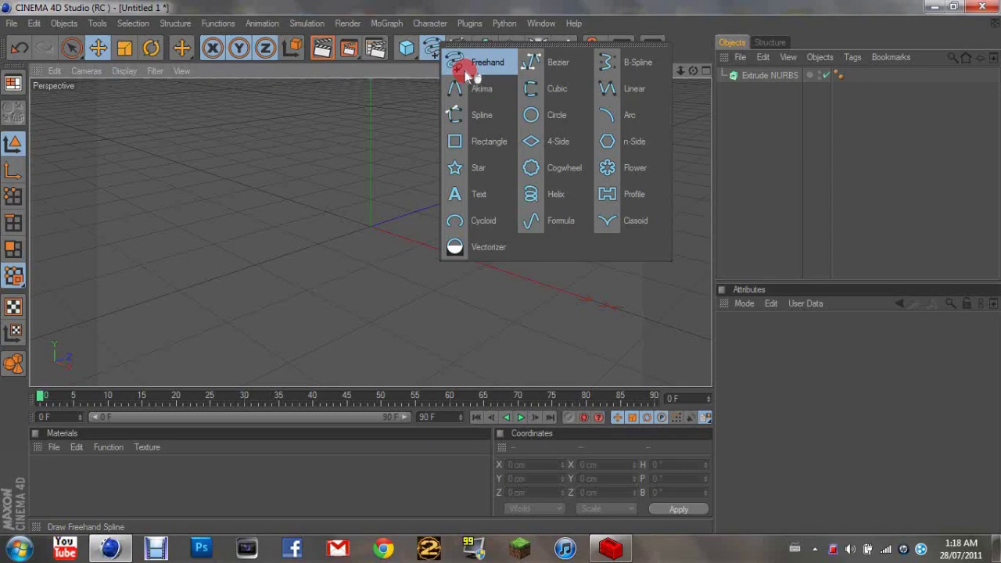
click(486, 194)
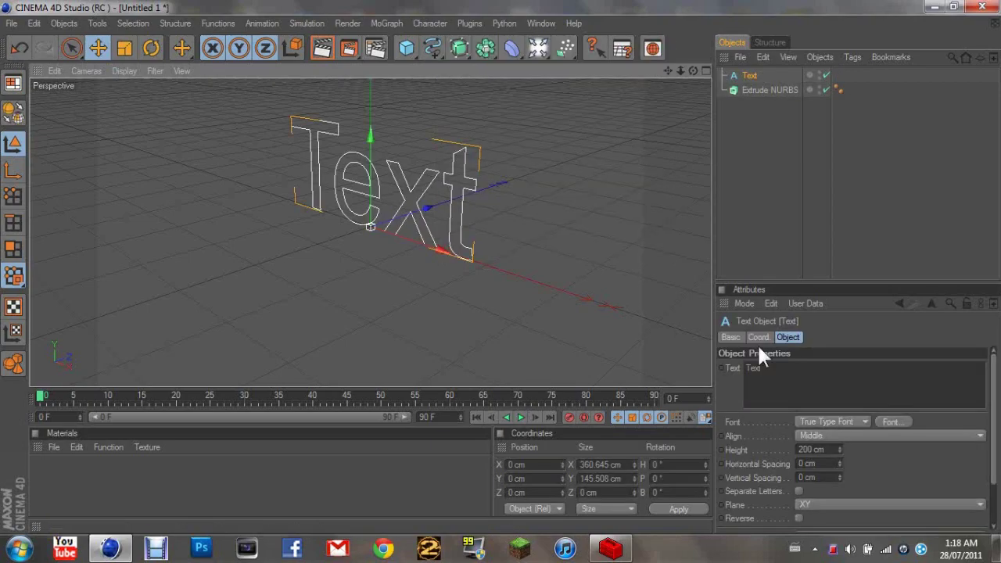
click(461, 56)
click(622, 62)
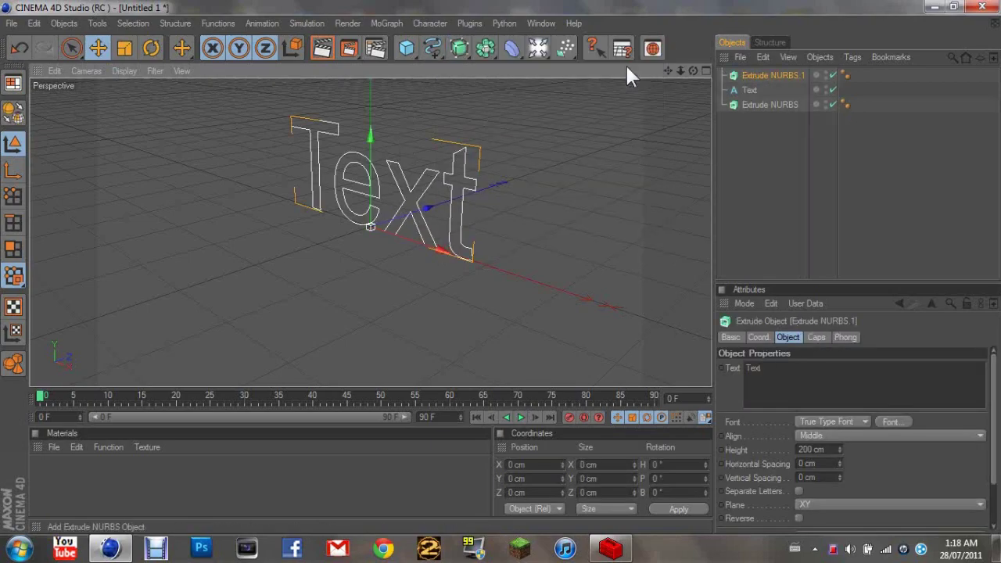
Delete the old Extrude NURBS and put Text inside Extrude NURBS.1
click(755, 105)
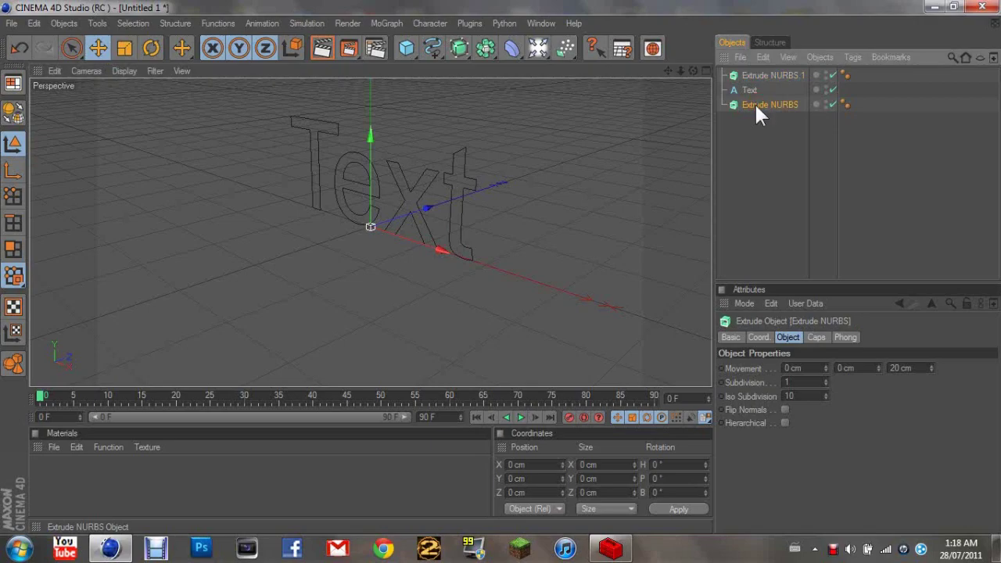
key(Delete)
drag(755, 92, 754, 75)
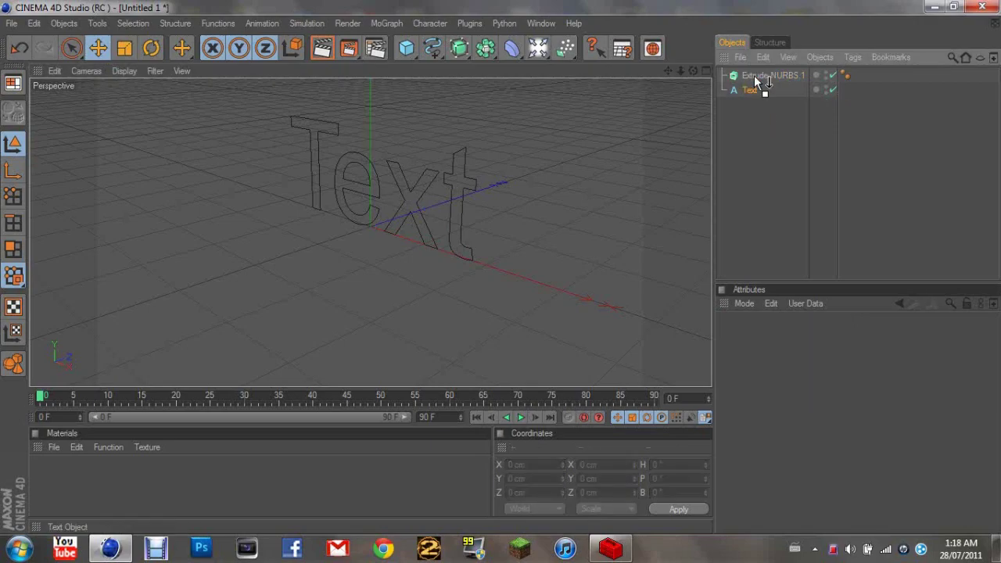
click(580, 229)
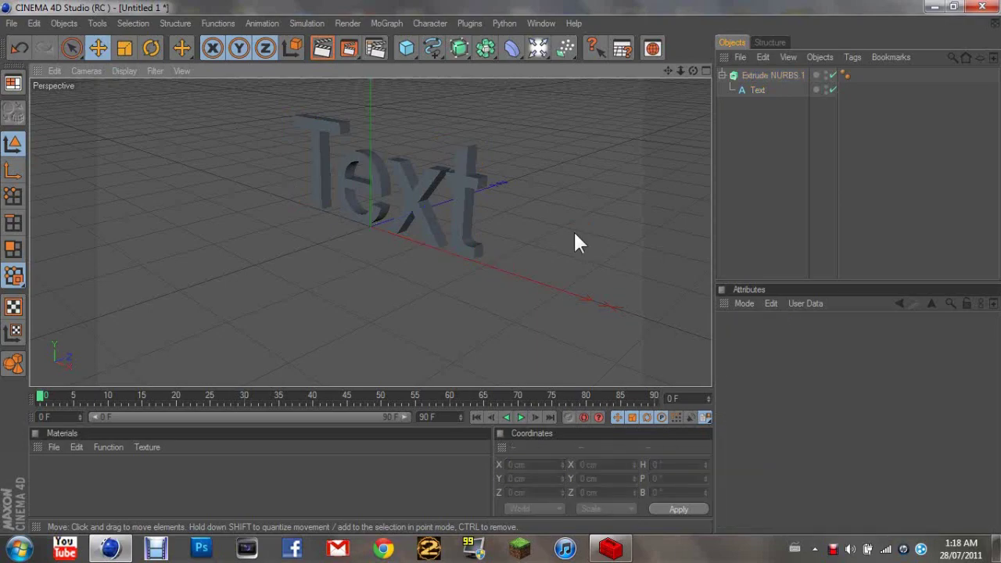
In Render Settings > Output, set Width to 1280 and Height to 720 pixels
click(376, 48)
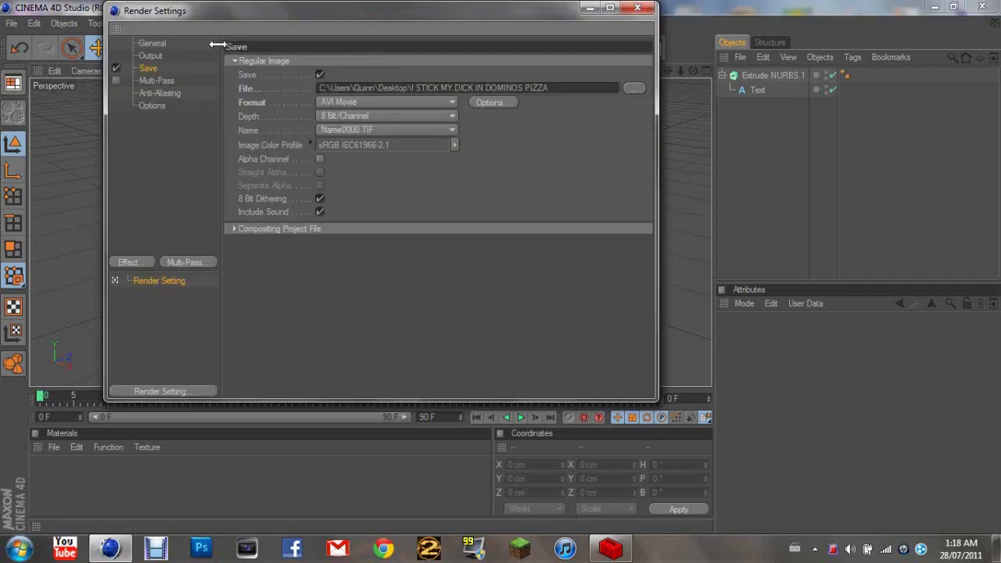
click(151, 56)
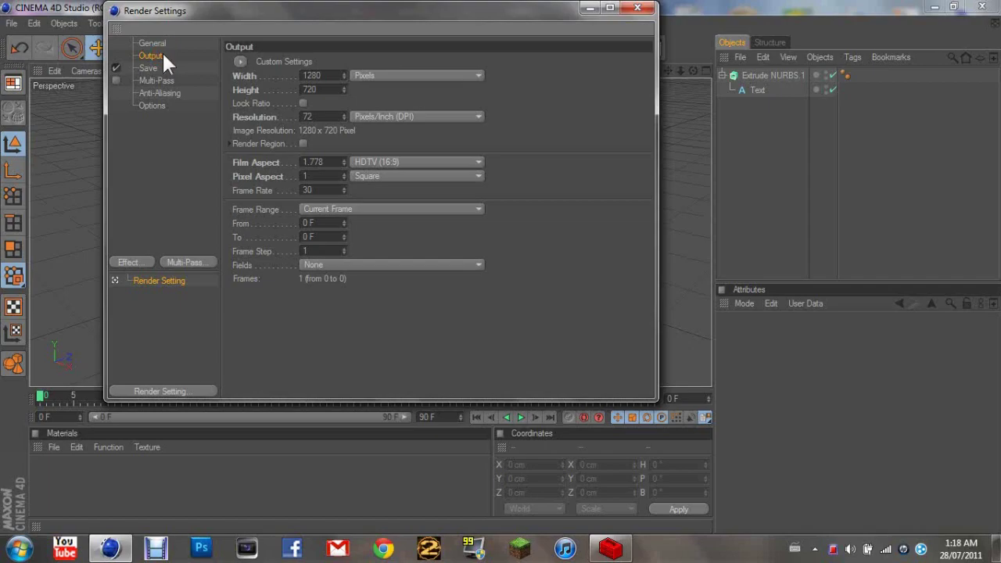
double_click(310, 75)
click(316, 89)
double_click(317, 89)
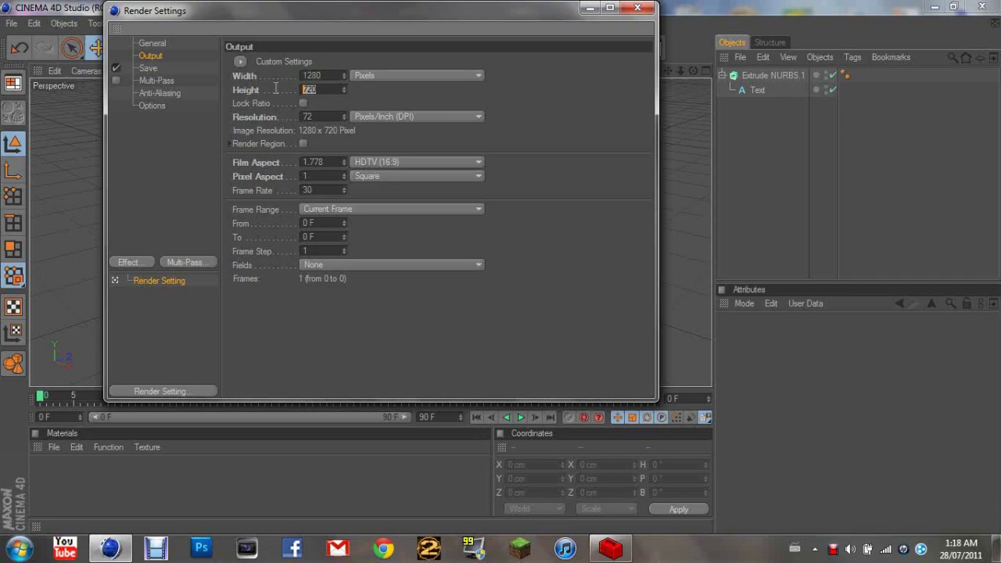
click(372, 98)
click(157, 68)
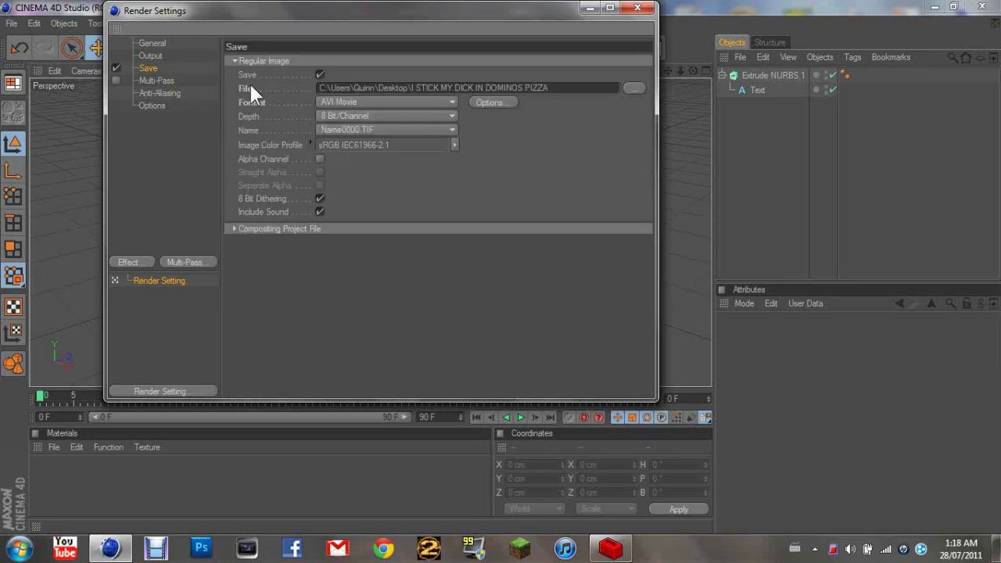
click(634, 88)
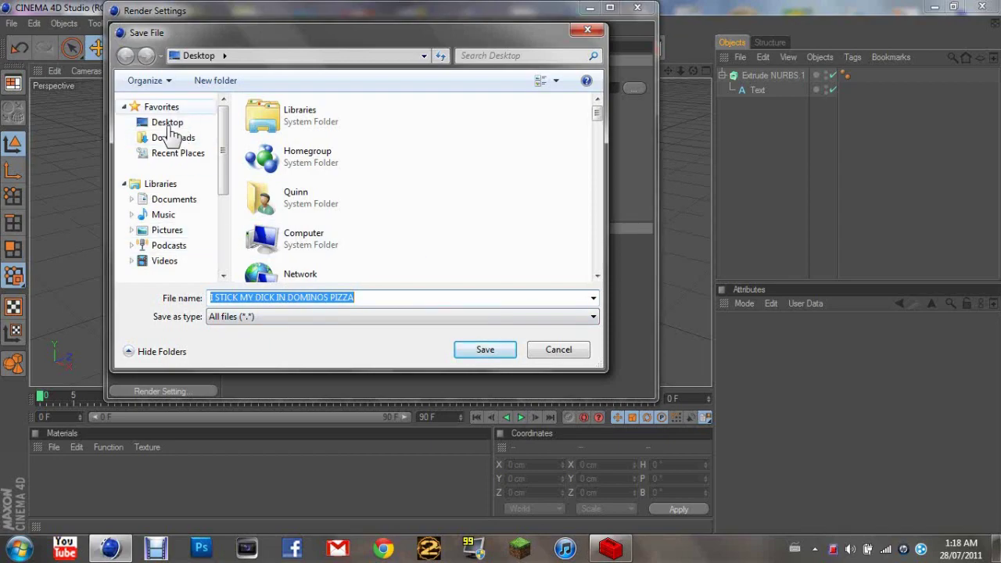
click(541, 349)
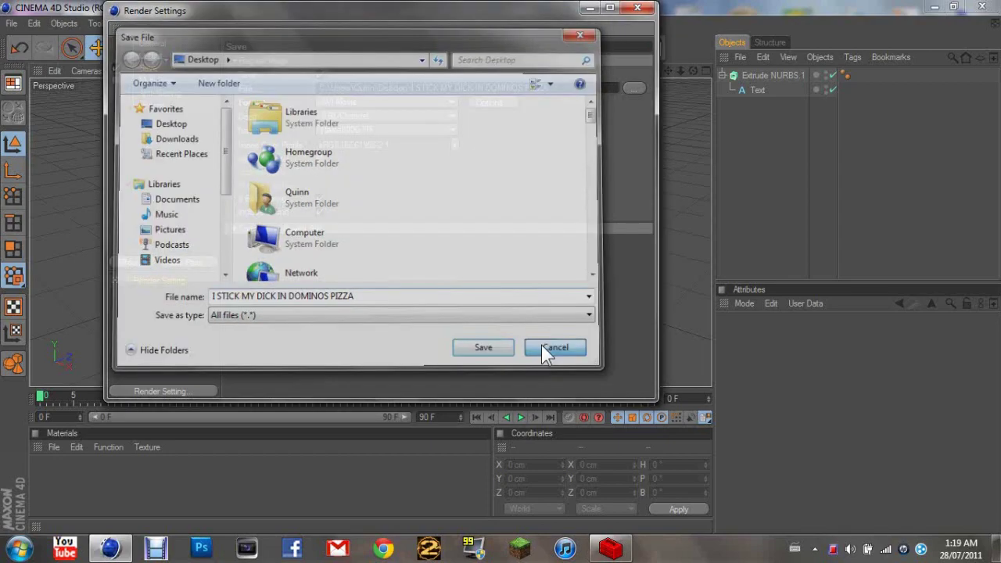
Keep AVI Movie as the render output format on the Save page
click(390, 103)
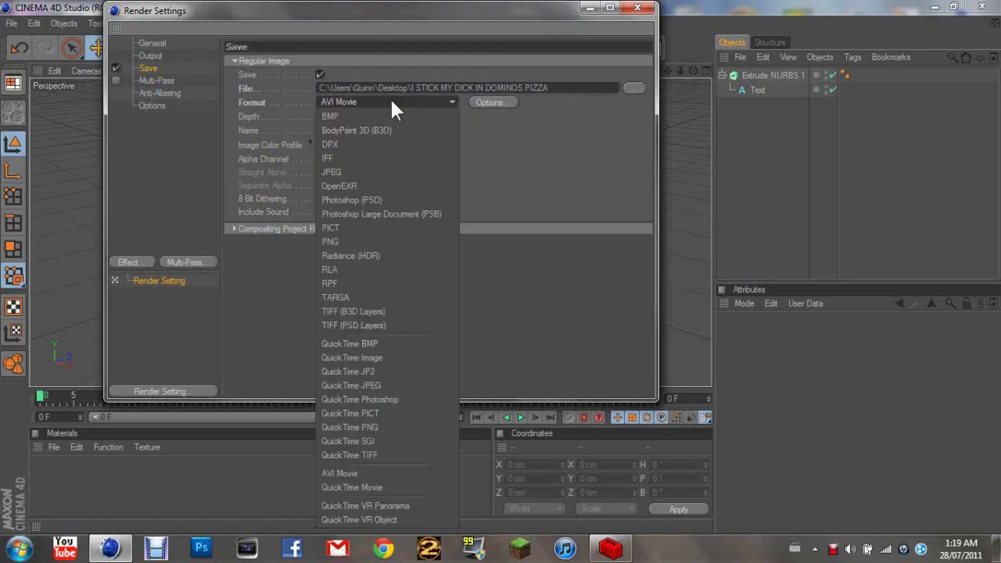
click(404, 100)
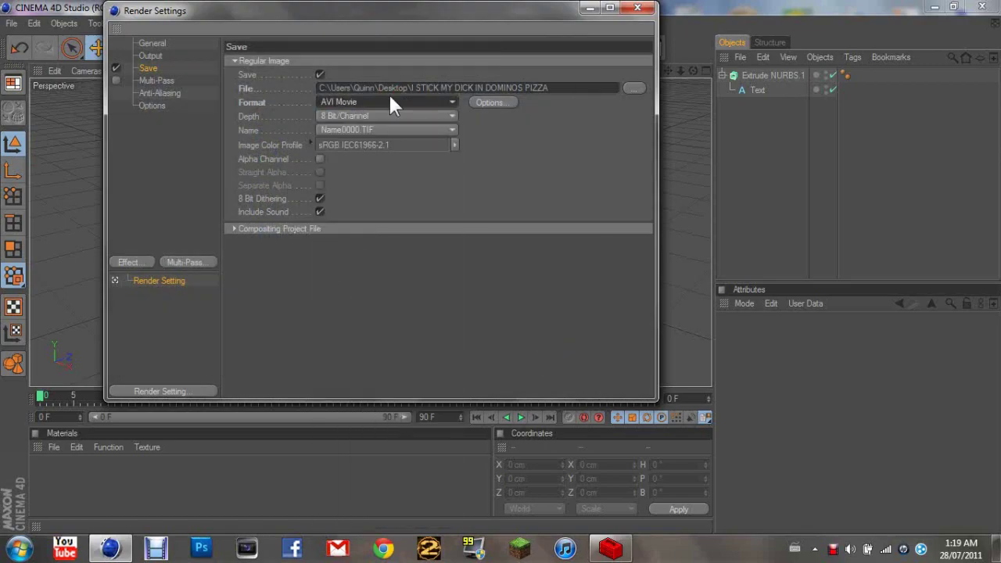
click(393, 100)
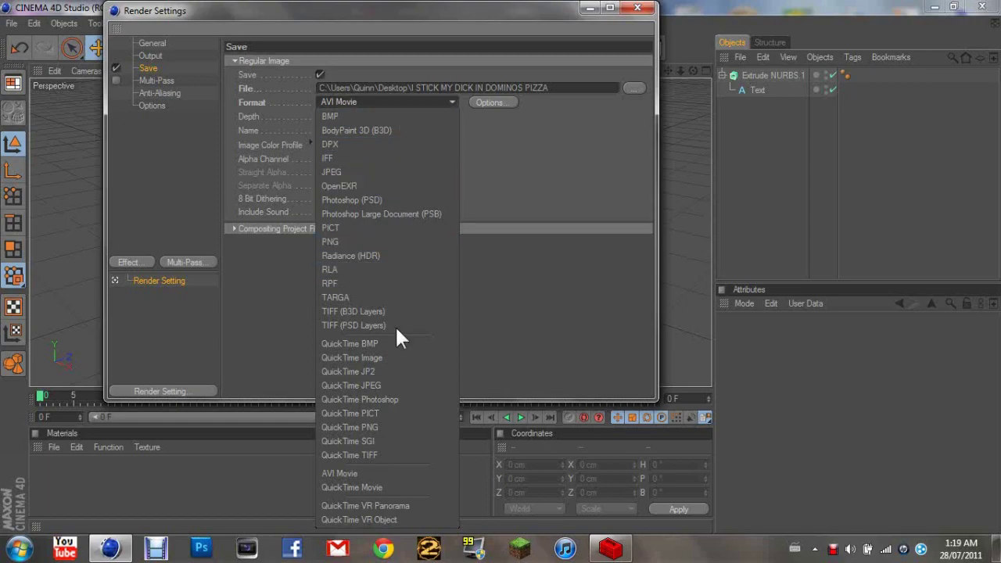
click(368, 472)
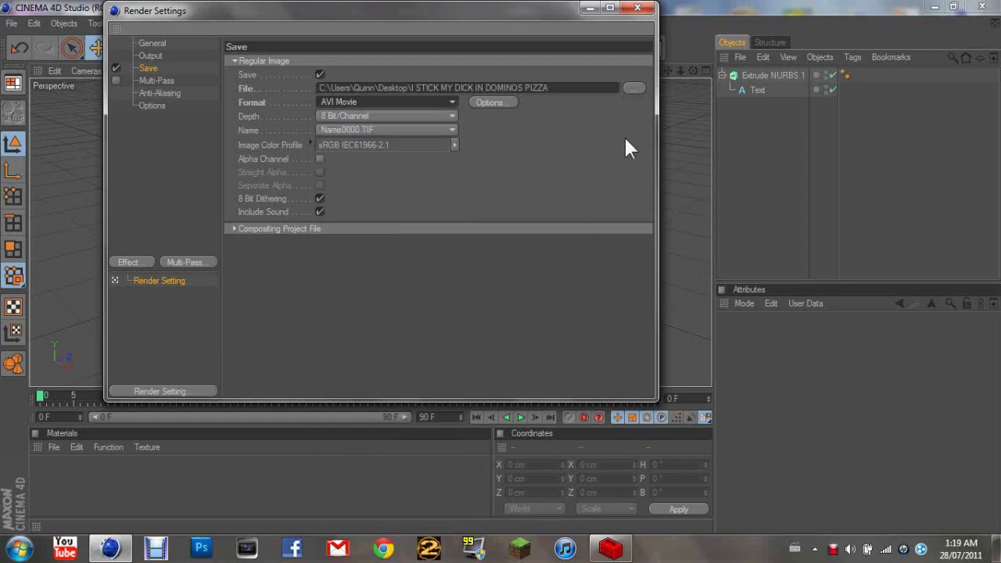
Set the AVI compression codec to Intel IYUV and confirm it
click(495, 102)
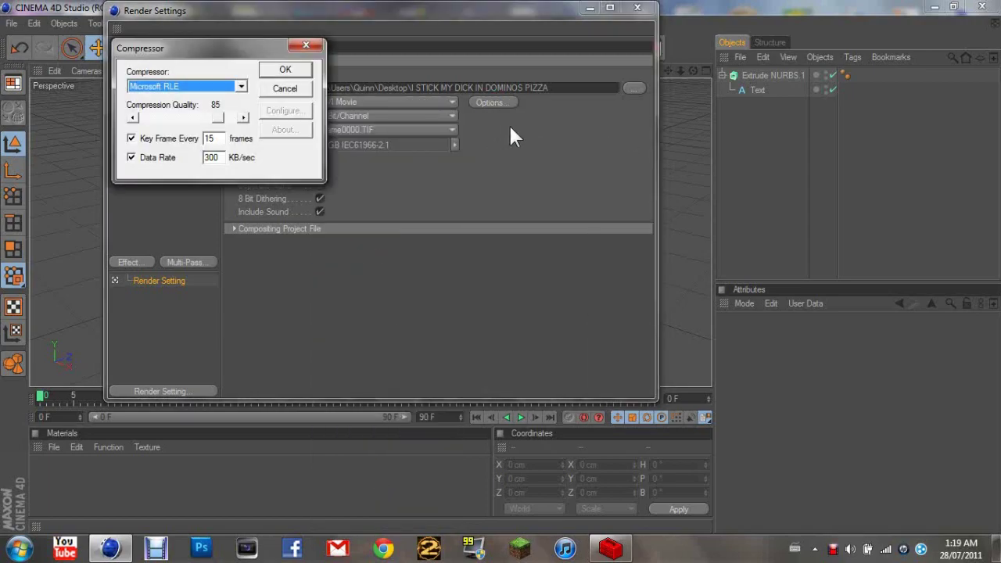
click(242, 88)
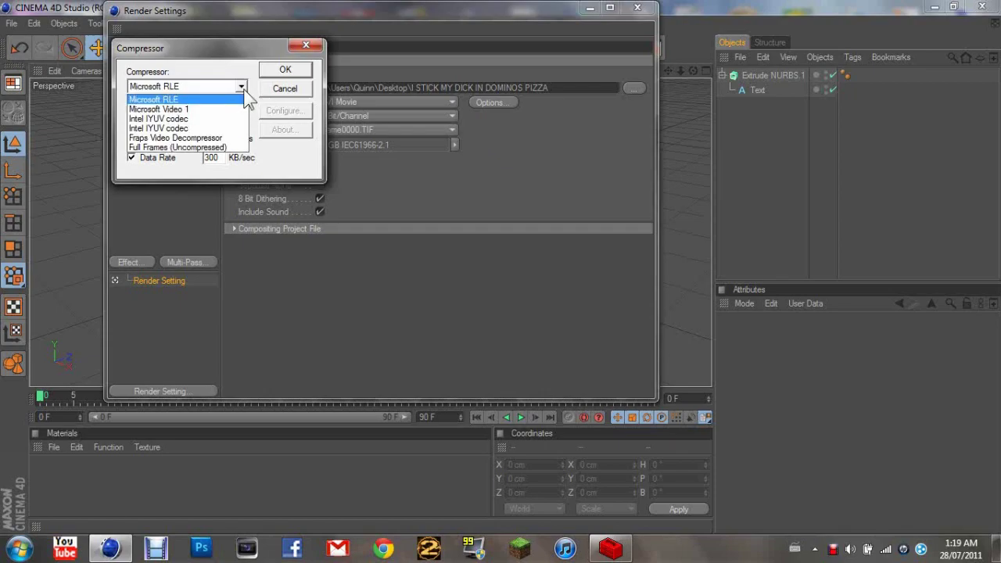
click(206, 121)
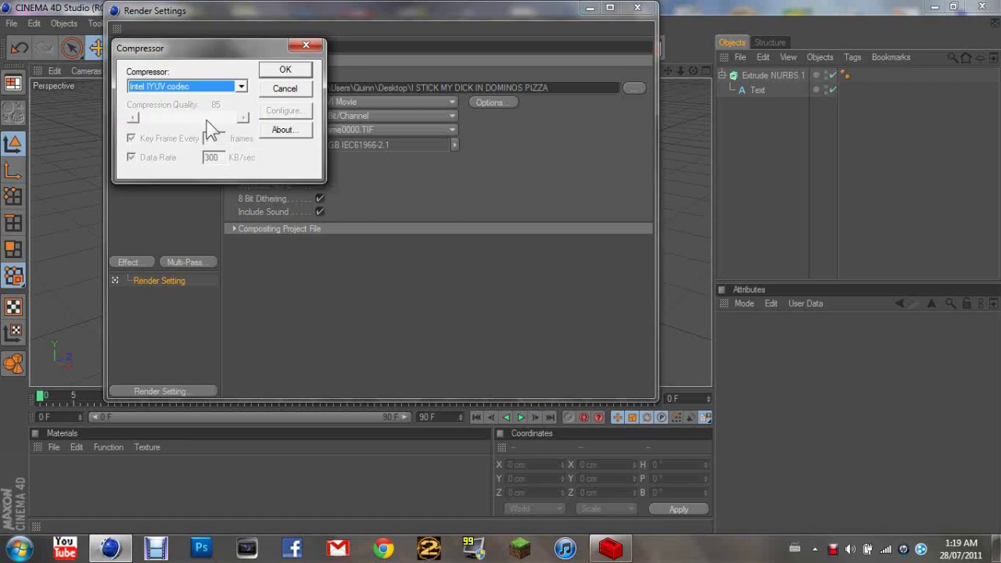
click(295, 70)
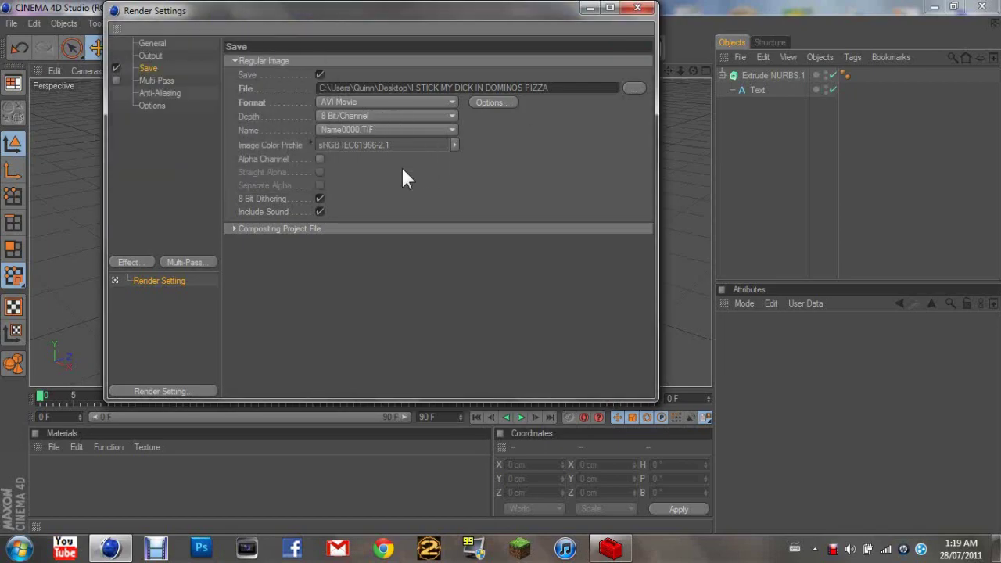
Close Render Settings and render the Text scene to the Picture Viewer
click(634, 6)
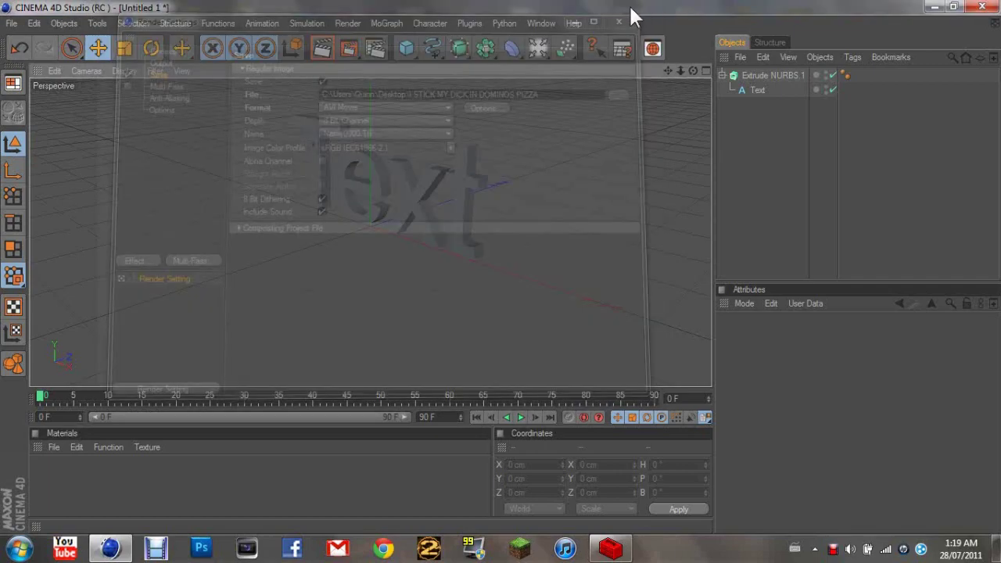
click(352, 49)
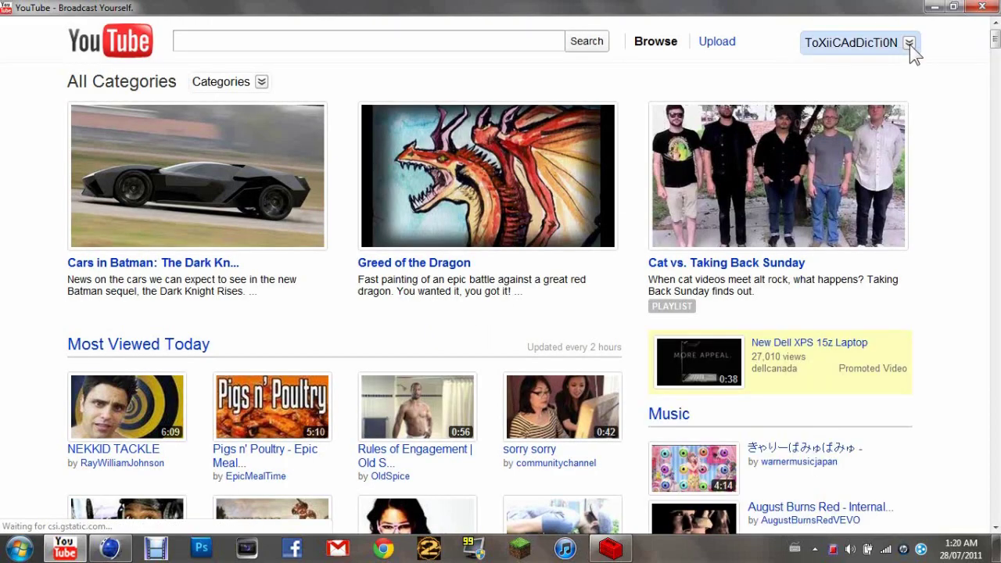
Go to your own YouTube channel page and pause its featured video
click(909, 44)
click(820, 100)
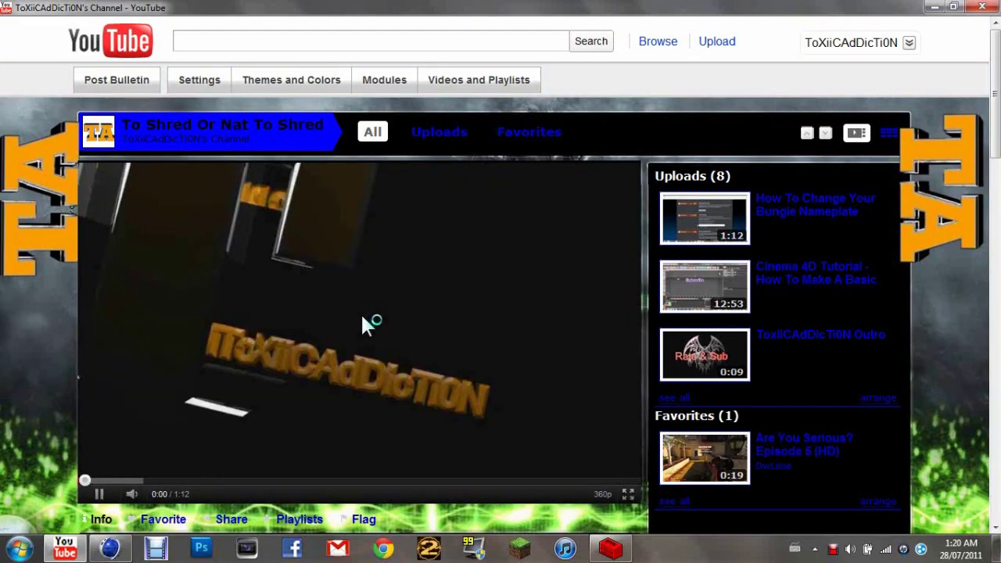
click(361, 313)
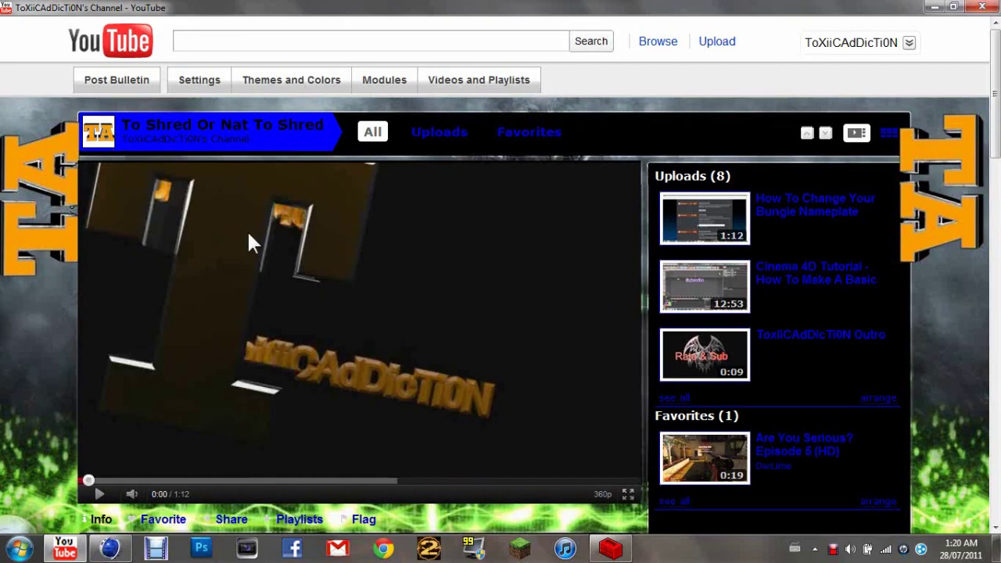
Scroll through the channel page, then return to Cinema 4D's Text render
scroll(251, 231, down, 10)
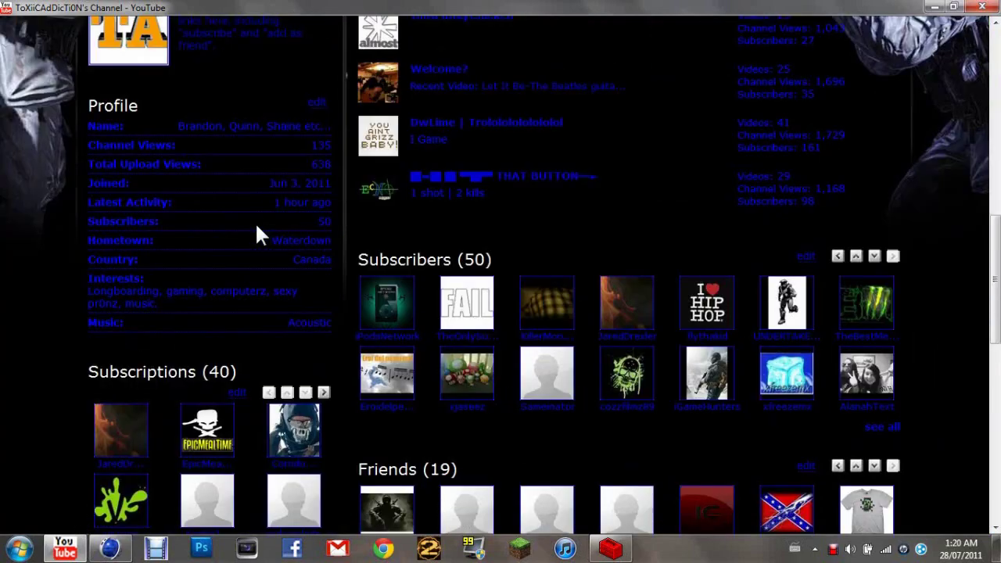
scroll(255, 222, up, 5)
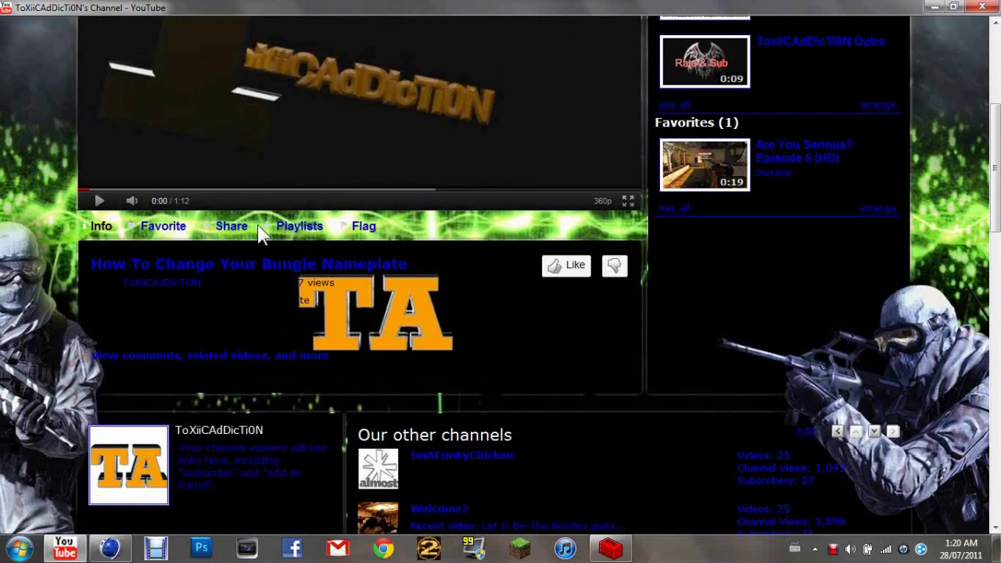
scroll(258, 222, up, 3)
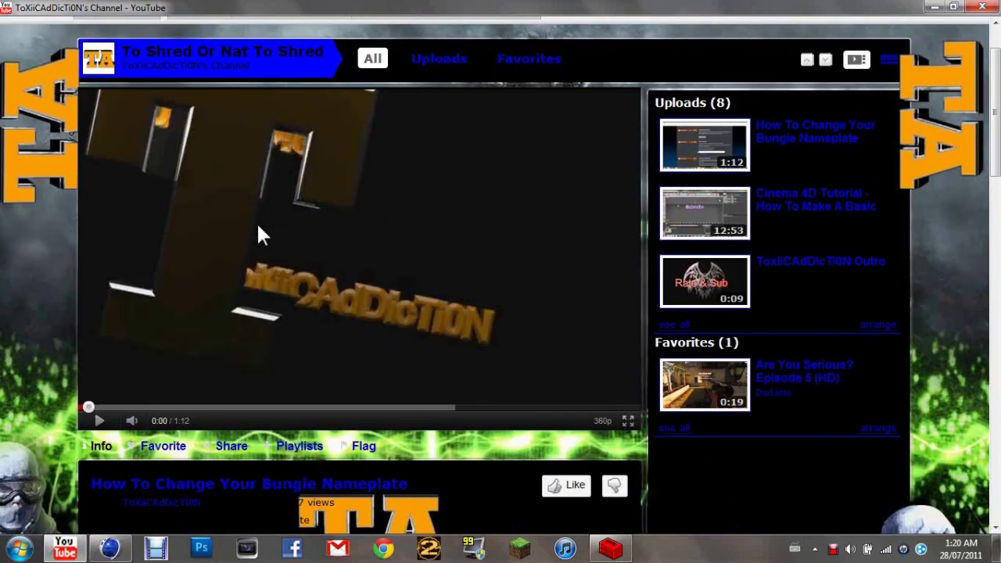
scroll(258, 226, down, 4)
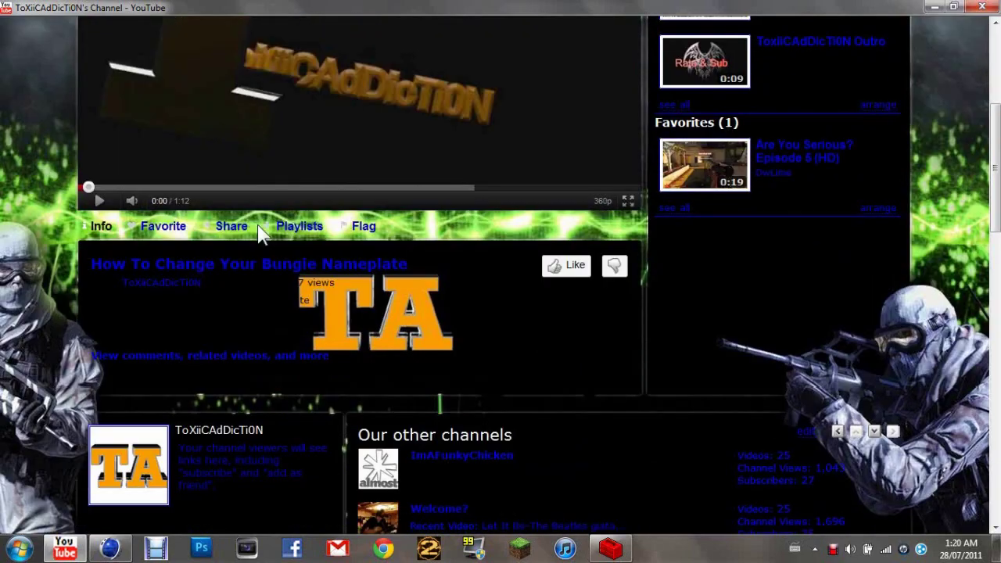
scroll(258, 225, up, 1)
scroll(262, 234, up, 3)
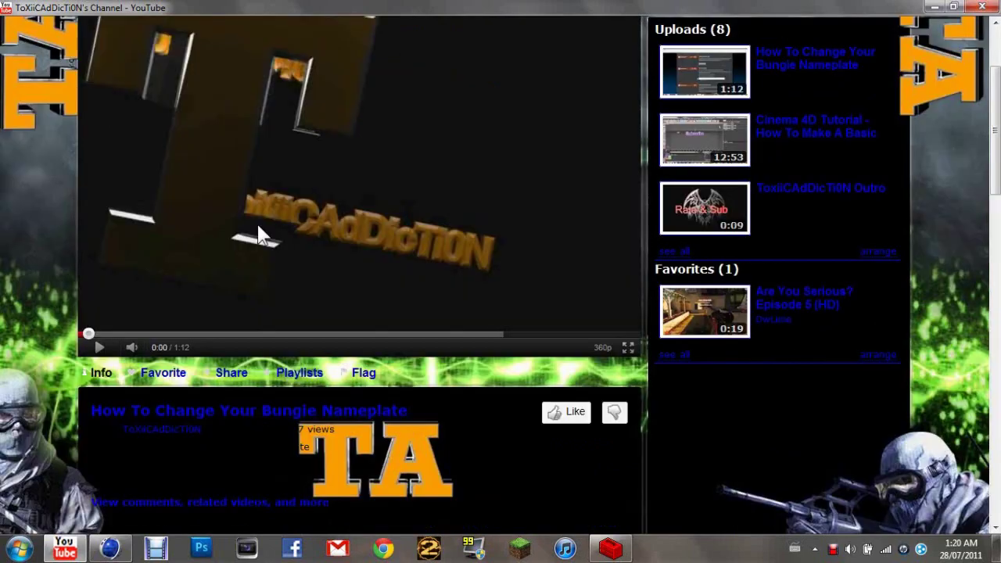
scroll(262, 234, down, 6)
scroll(261, 231, down, 1)
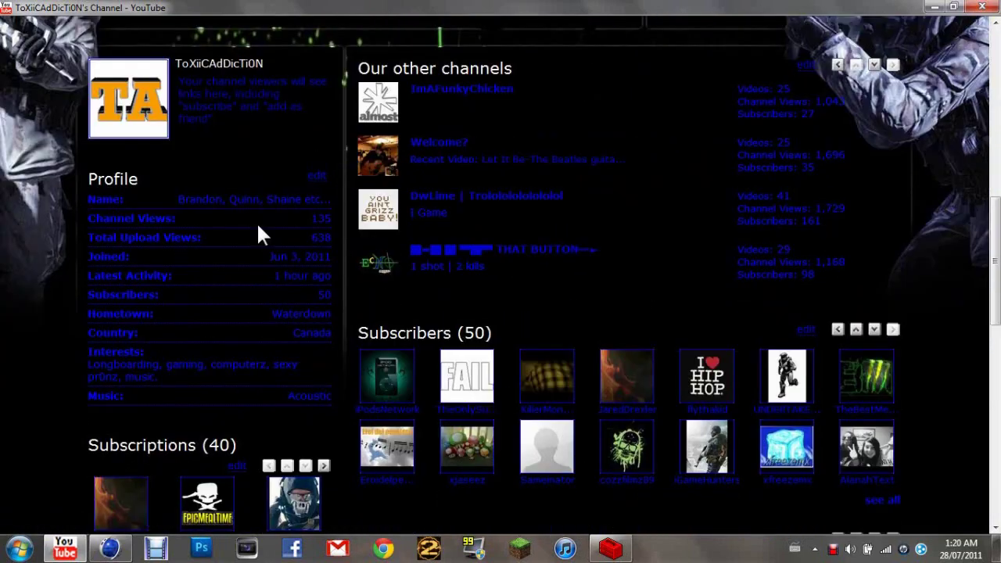
scroll(261, 231, up, 1)
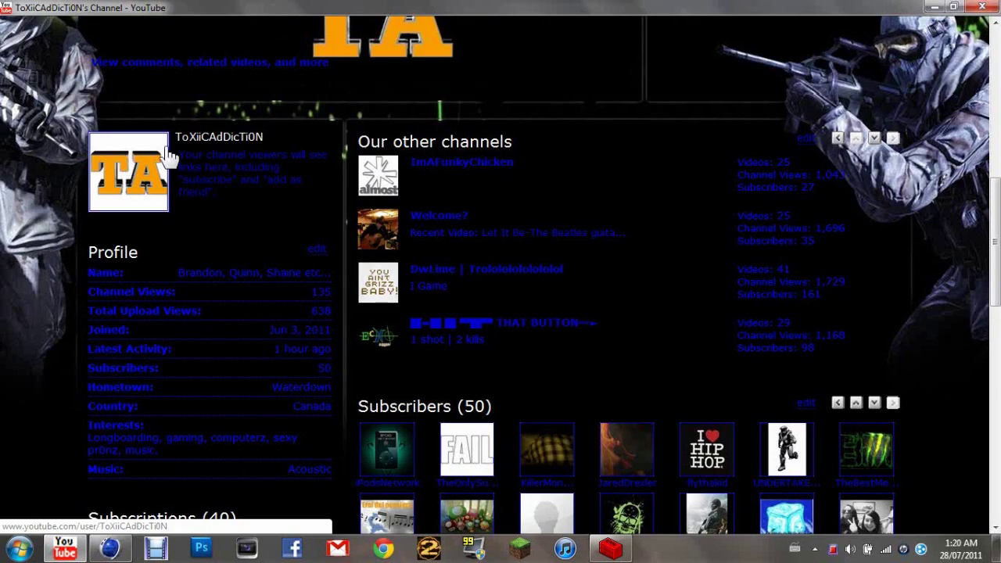
scroll(534, 473, up, 4)
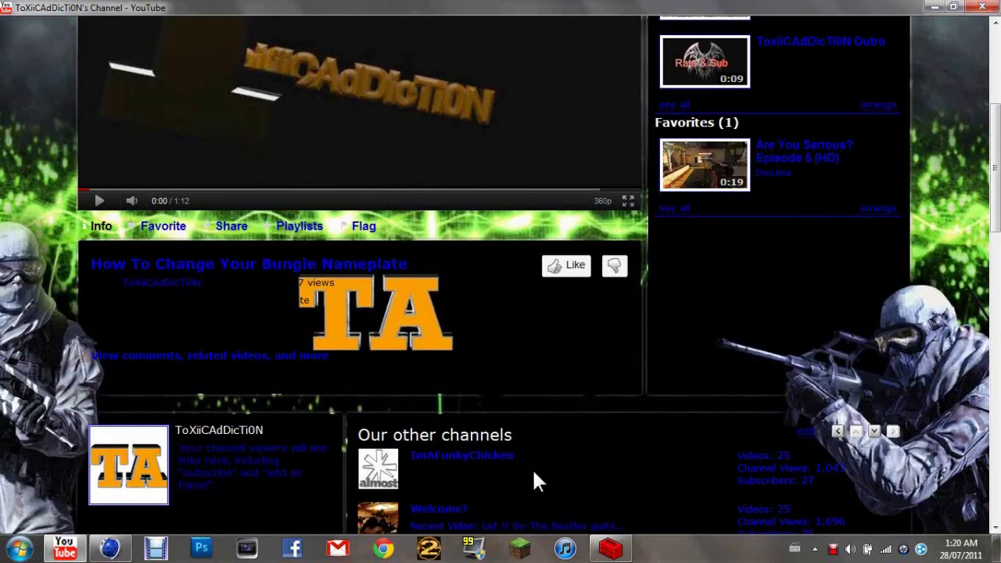
click(110, 548)
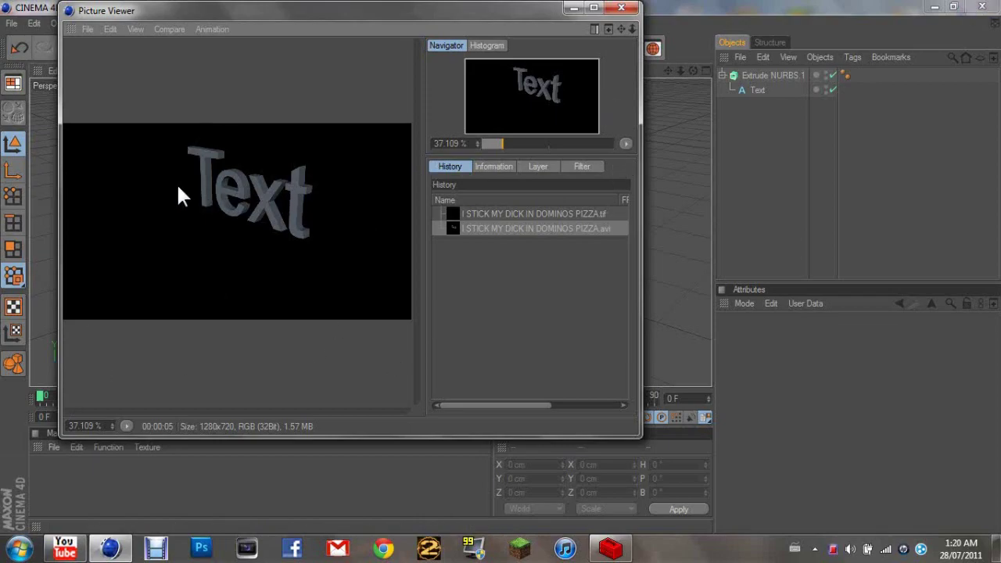
Close the Picture Viewer and restore Cinema 4D's main view of the extruded Text
click(621, 9)
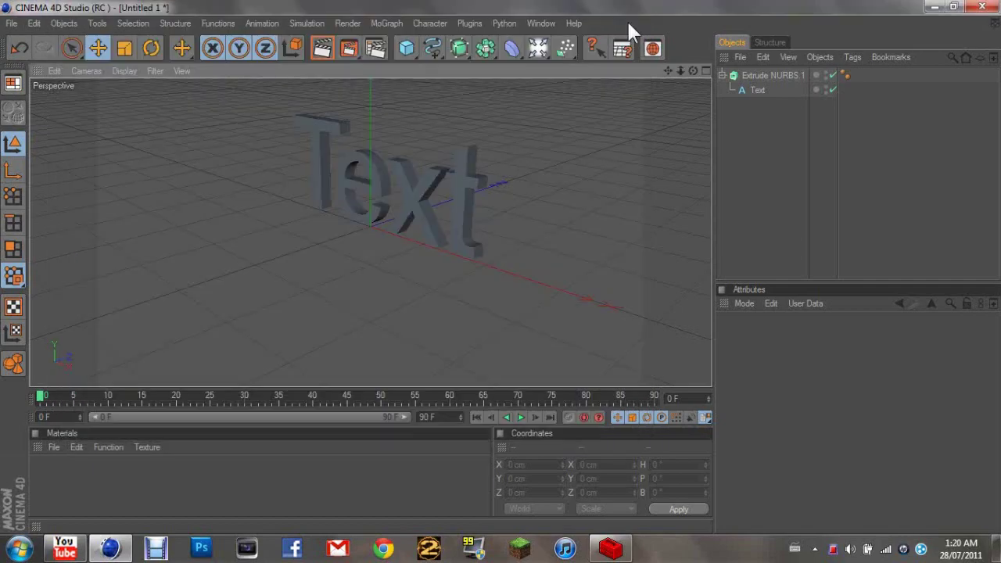
click(934, 9)
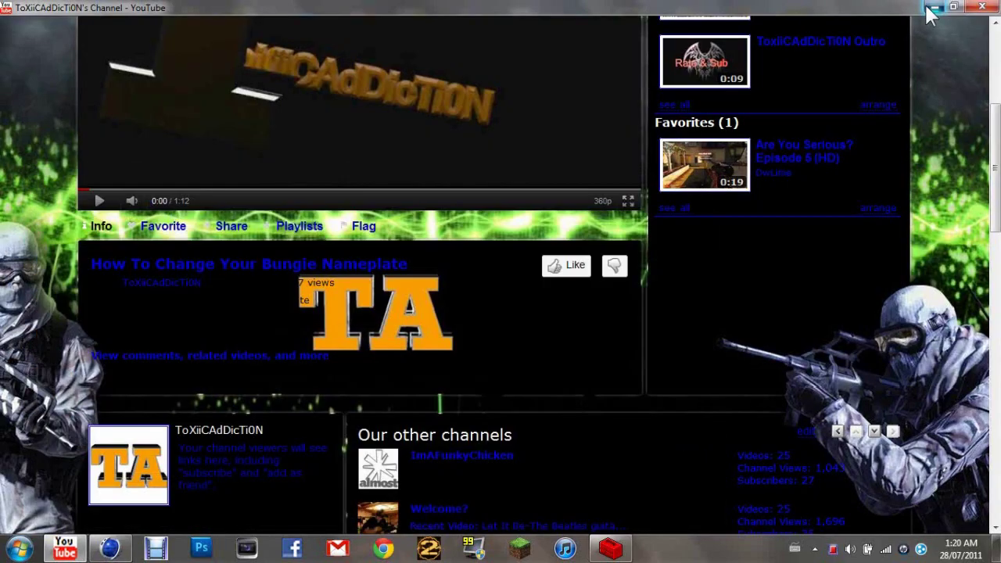
click(933, 8)
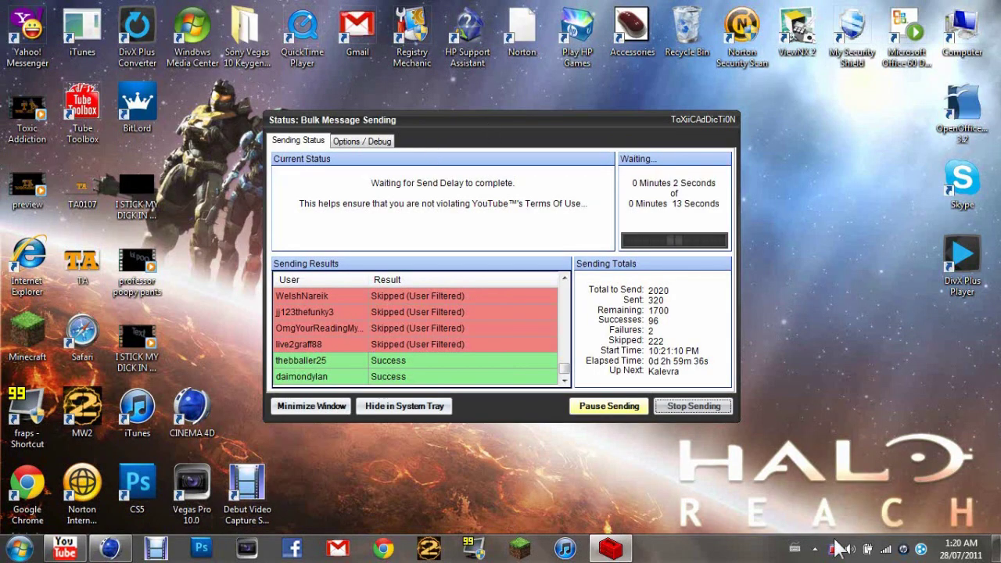
click(110, 549)
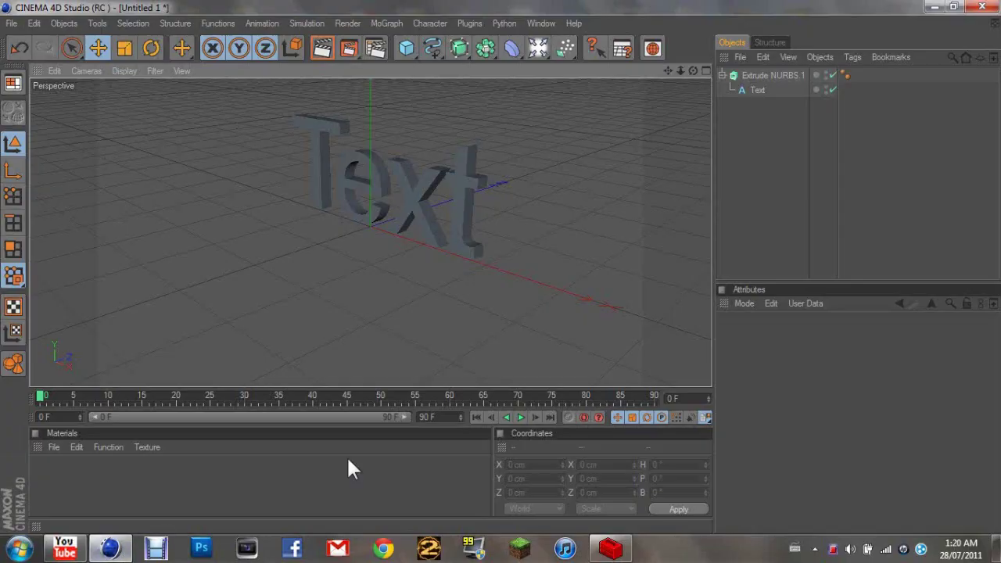